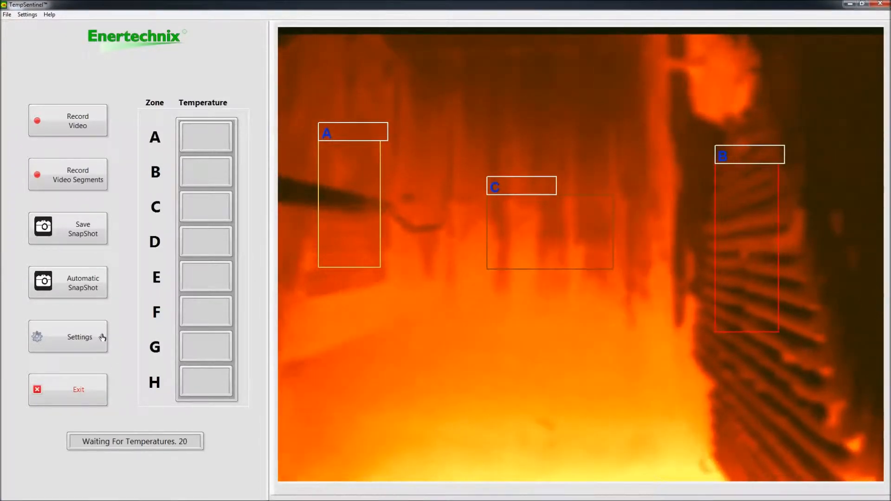
Step: Review the recording, snapshot and camera options in the general settings, and return to the main screen
{"action": "left_click", "coordinate": [104, 337]}
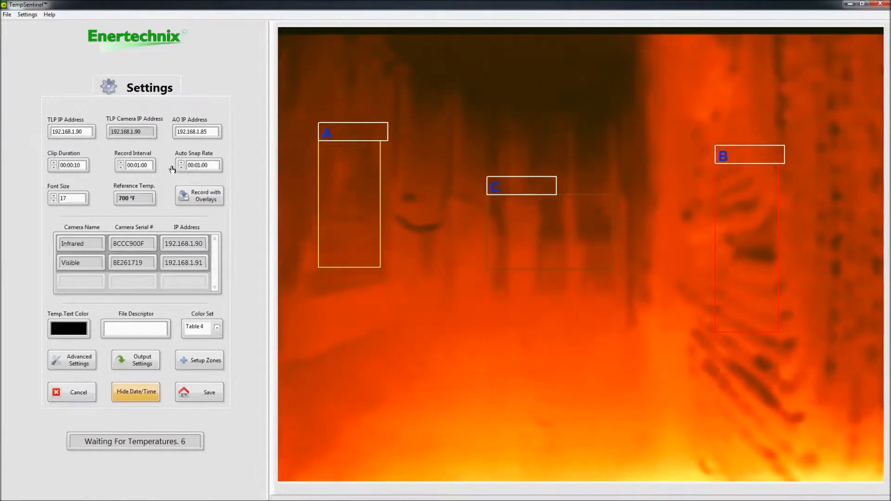
{"action": "left_click", "coordinate": [207, 392]}
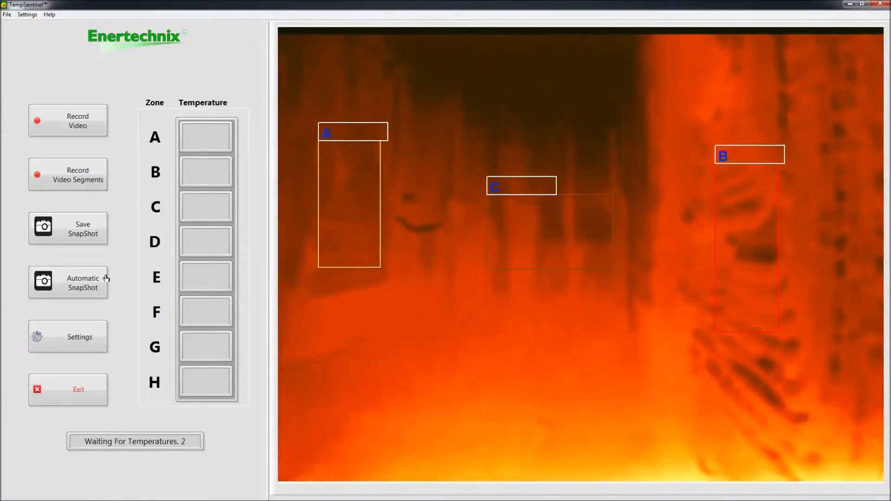
{"action": "left_click", "coordinate": [105, 345]}
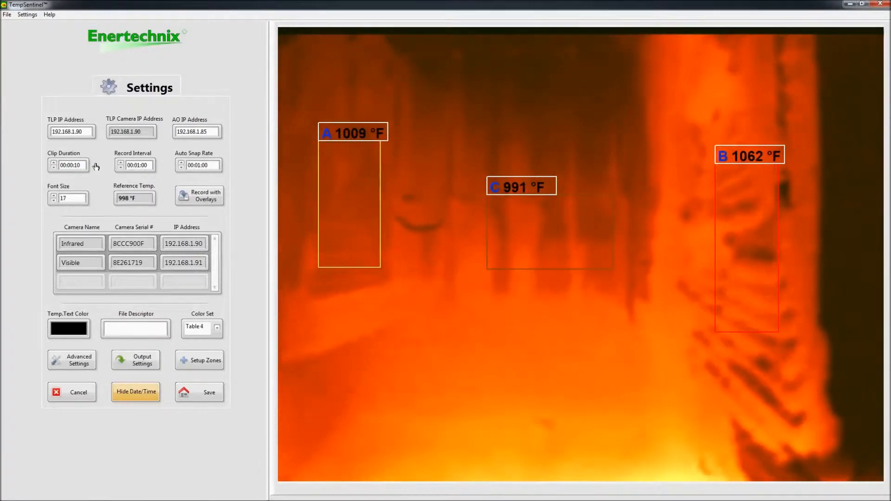
{"action": "left_click", "coordinate": [208, 392]}
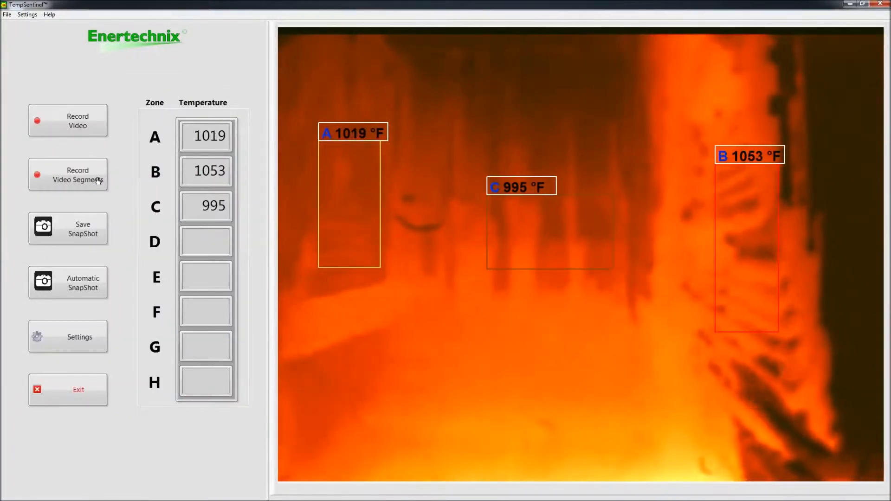
{"action": "left_click", "coordinate": [106, 339]}
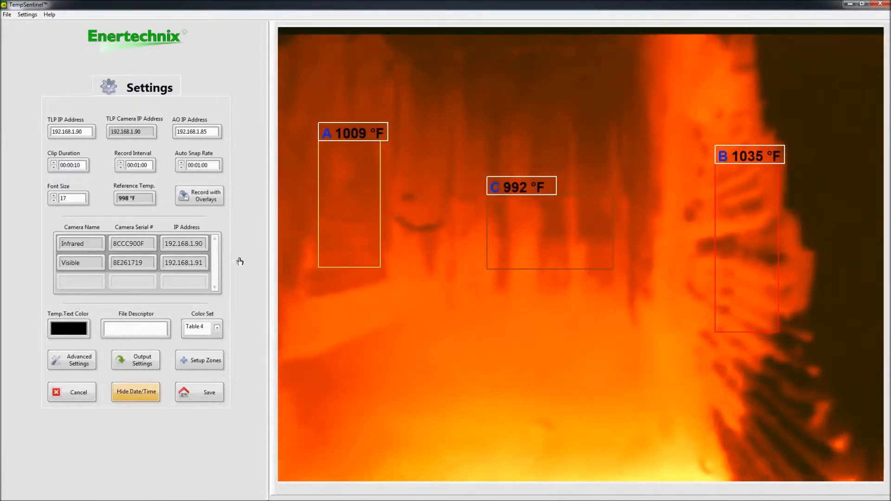
{"action": "left_click", "coordinate": [211, 392]}
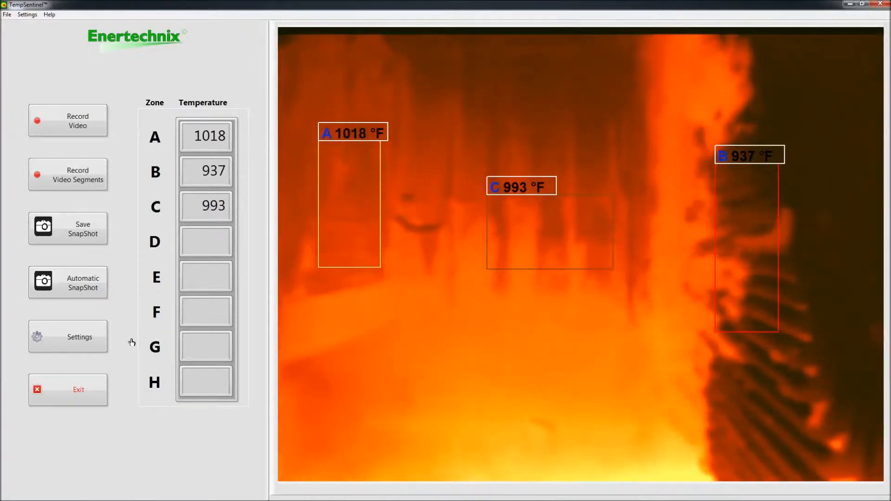
Step: Open the general settings and change the temperature text color to turquoise (R 18, G 255, B 207)
{"action": "left_click", "coordinate": [105, 343]}
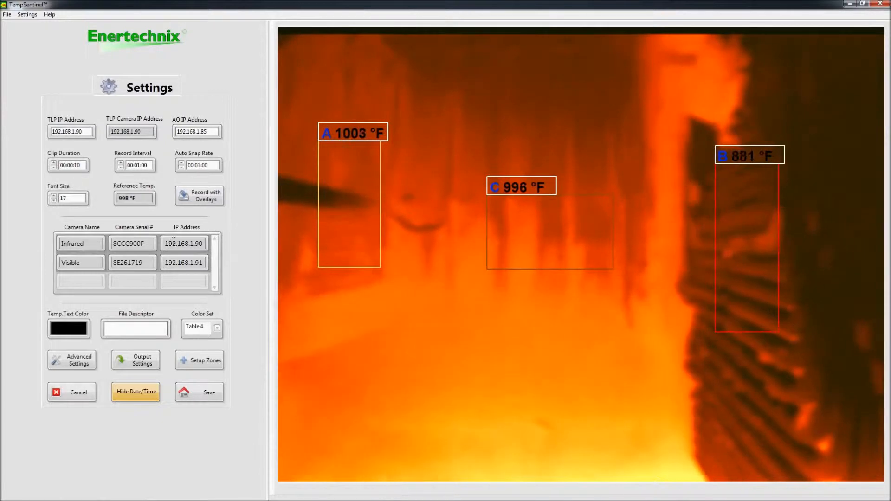
{"action": "left_click", "coordinate": [90, 245]}
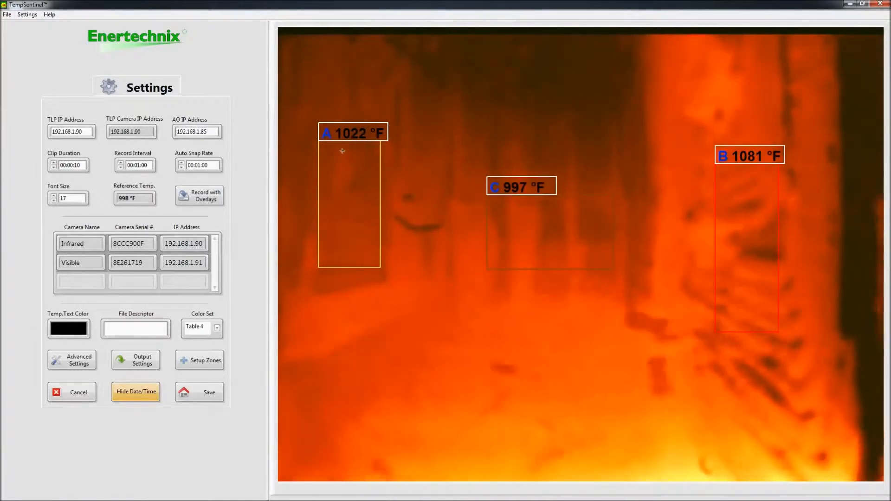
{"action": "left_click", "coordinate": [68, 328]}
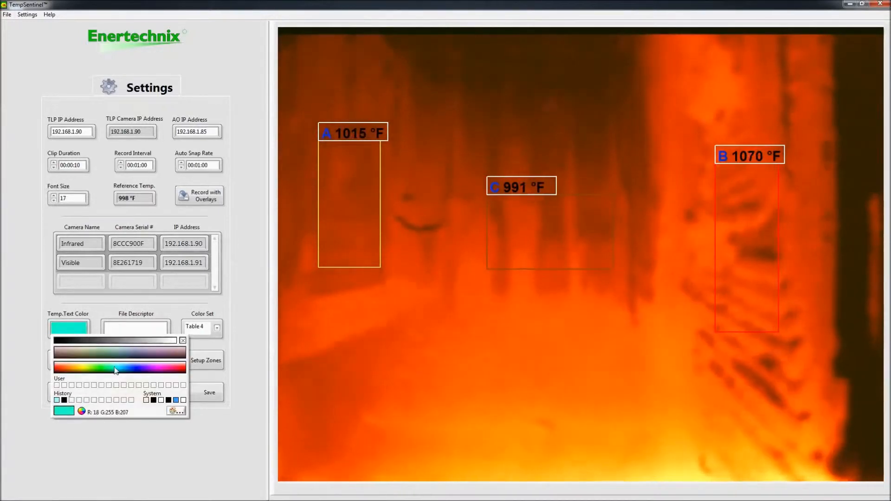
{"action": "left_click", "coordinate": [116, 370]}
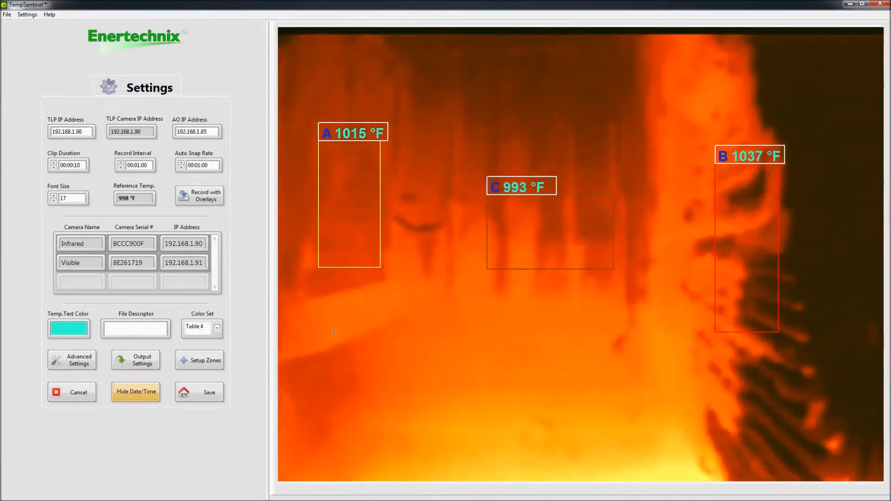
Step: Preview the color sets Table 2, Table 5 and None on the thermal image, and switch back to Table 4
{"action": "left_click", "coordinate": [219, 330]}
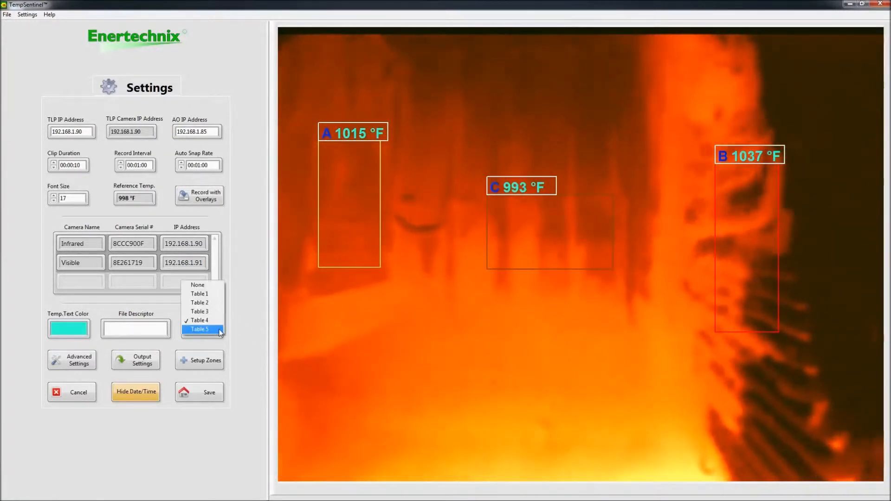
{"action": "left_click", "coordinate": [220, 302]}
{"action": "left_click", "coordinate": [221, 329]}
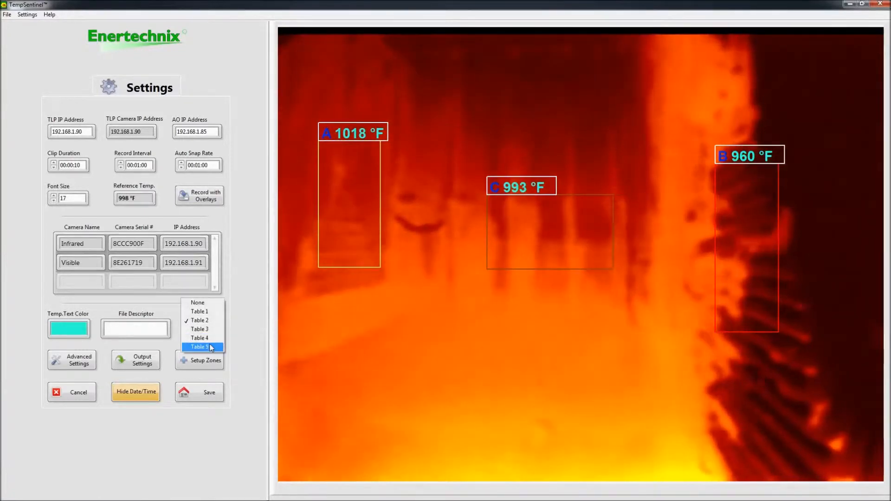
{"action": "left_click", "coordinate": [211, 347]}
{"action": "left_click", "coordinate": [219, 330]}
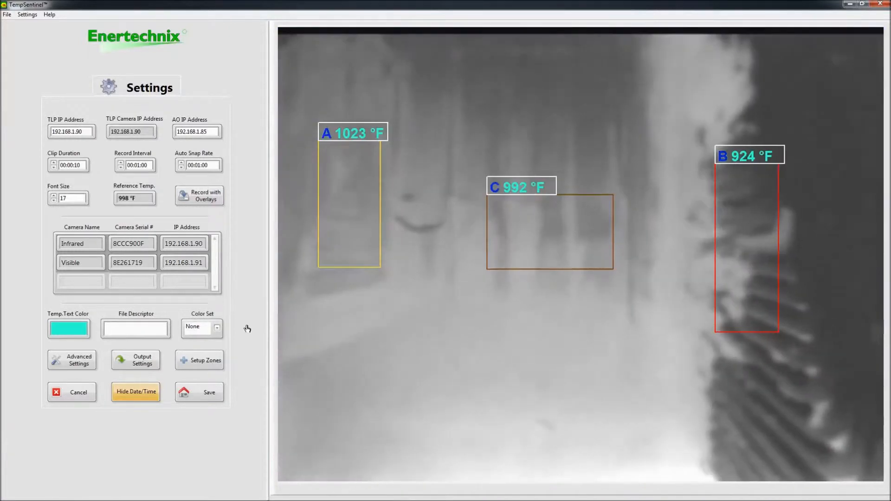
{"action": "left_click", "coordinate": [219, 331]}
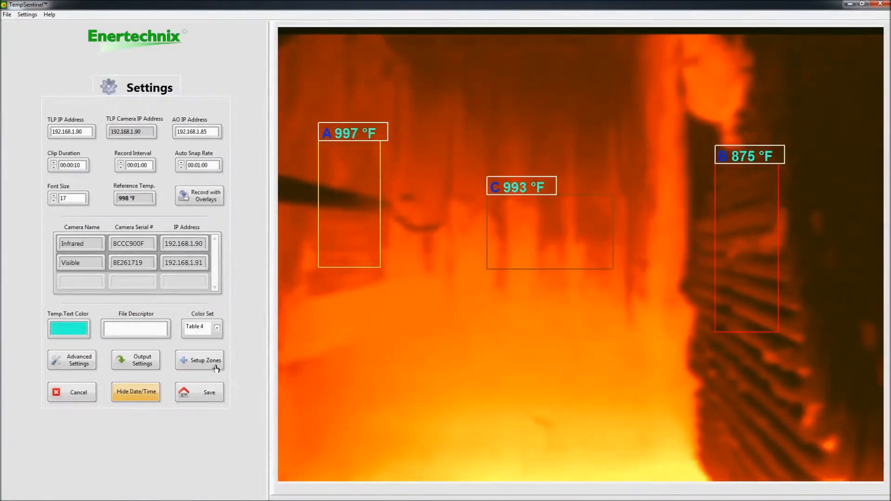
Step: Open the zone setup and look at the TLP reference zone and temperature zones A, B and C
{"action": "left_click", "coordinate": [216, 368]}
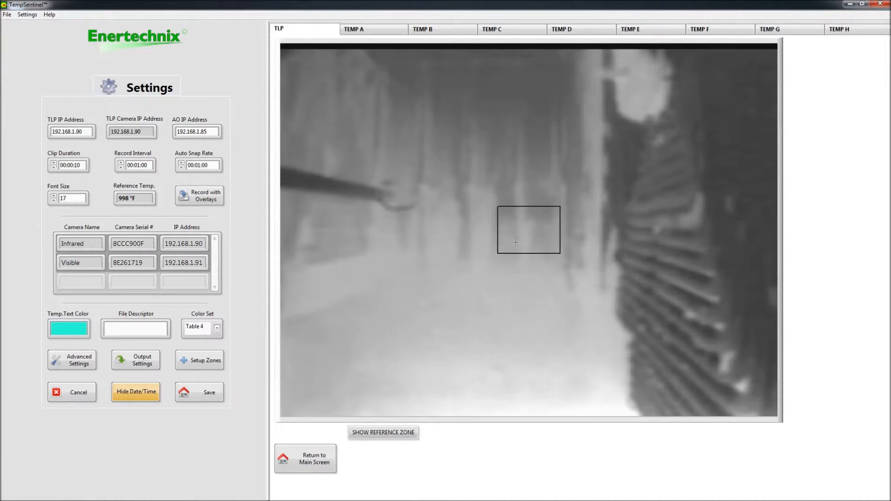
{"action": "left_click", "coordinate": [379, 33]}
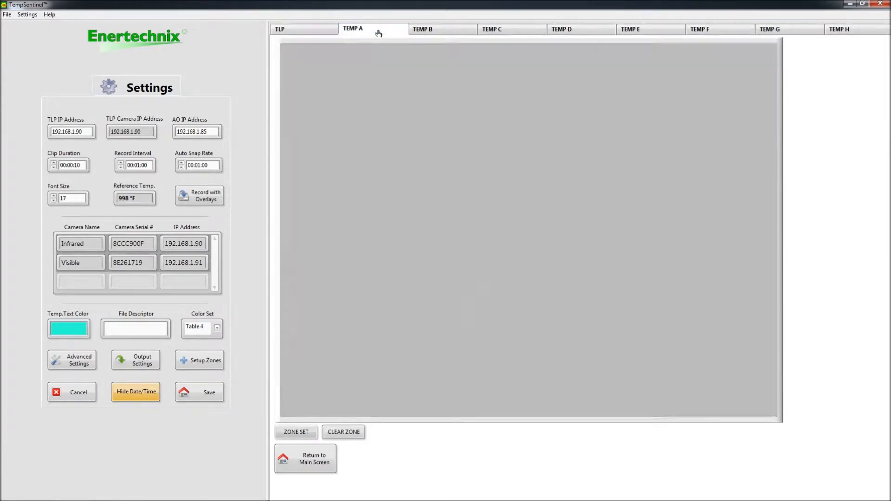
{"action": "left_click", "coordinate": [444, 32]}
{"action": "left_click", "coordinate": [518, 30]}
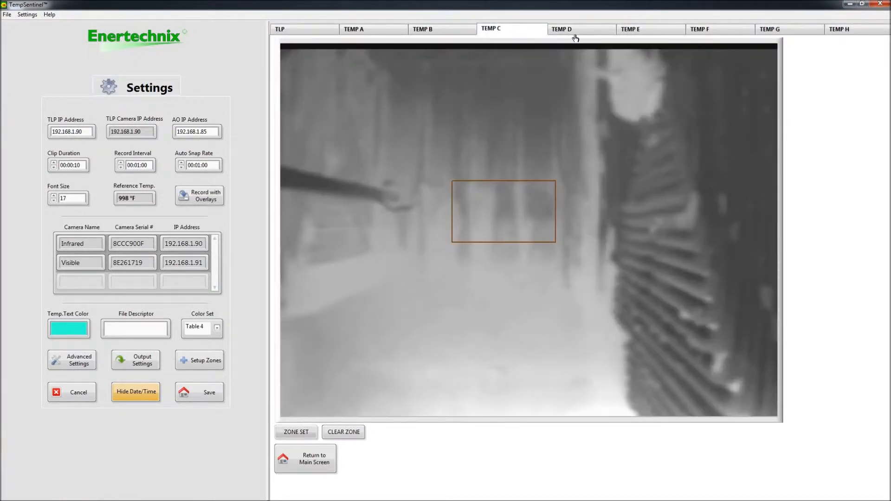
Step: Move temperature zone A to the upper-left part of the thermal image, reduce its height to roughly half, and set the zone
{"action": "left_click", "coordinate": [366, 29]}
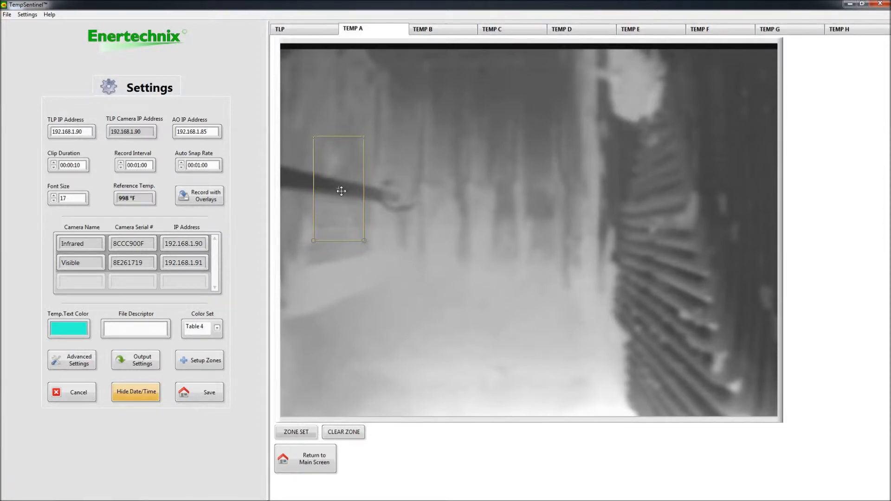
{"action": "left_click_drag", "start_coordinate": [341, 191], "coordinate": [341, 182]}
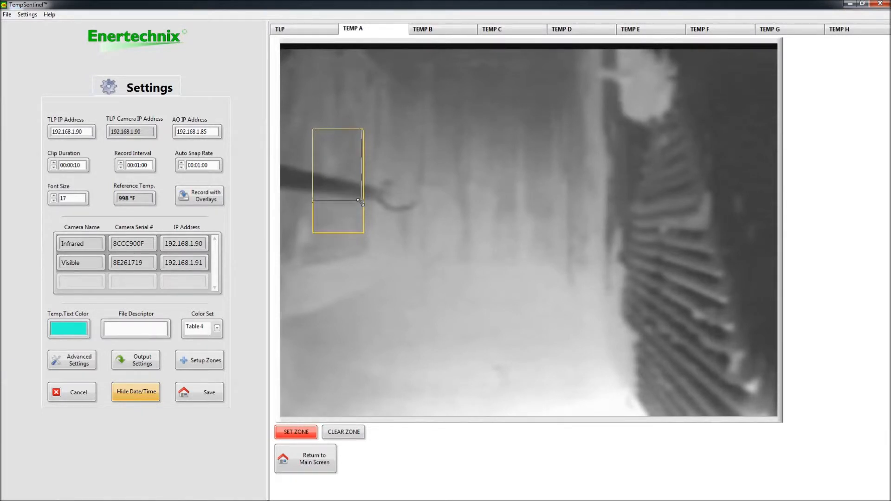
{"action": "left_click_drag", "start_coordinate": [361, 187], "coordinate": [360, 184]}
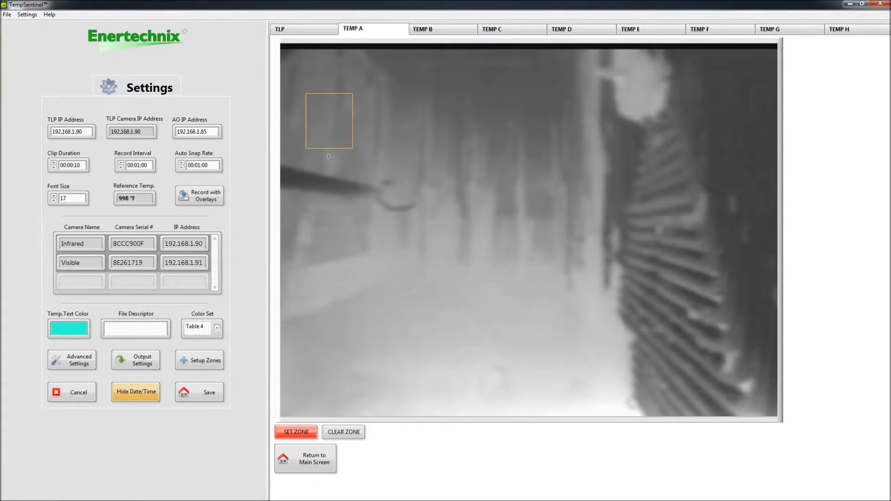
{"action": "left_click", "coordinate": [294, 432]}
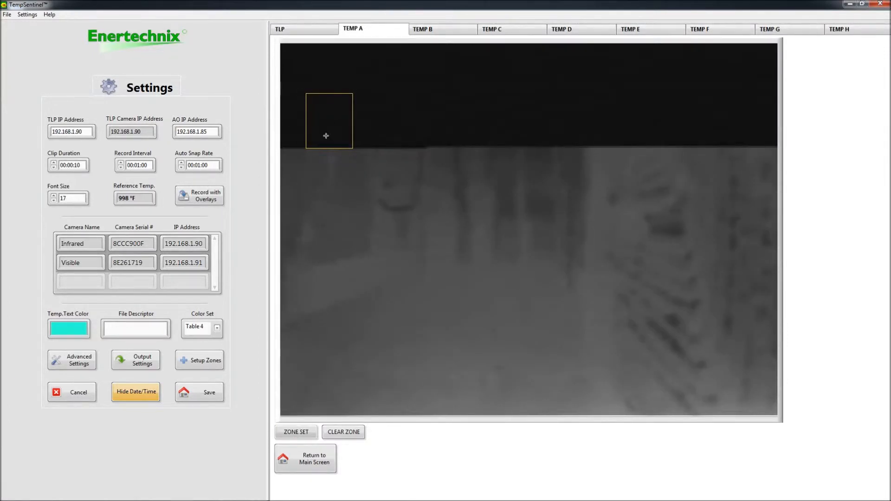
Step: Draw and set a wide rectangular temperature zone D at the upper middle of the thermal image, and leave the zone setup
{"action": "left_click", "coordinate": [428, 33]}
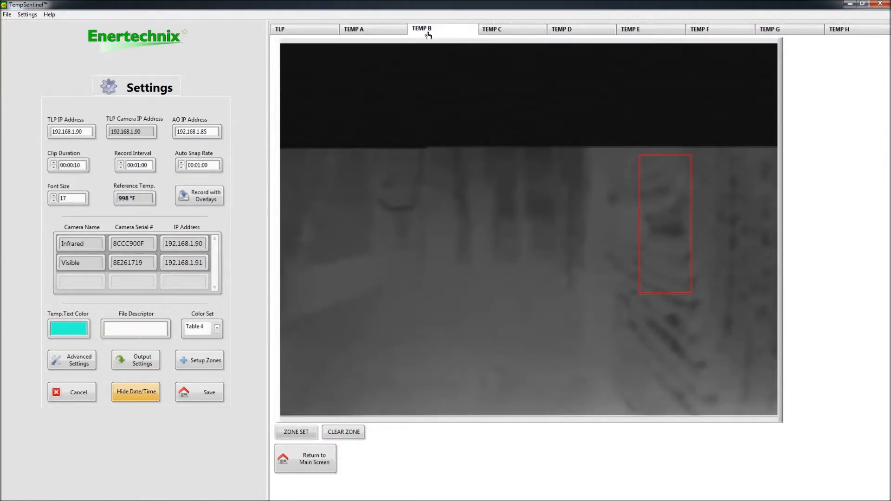
{"action": "left_click", "coordinate": [508, 36]}
{"action": "left_click", "coordinate": [582, 34]}
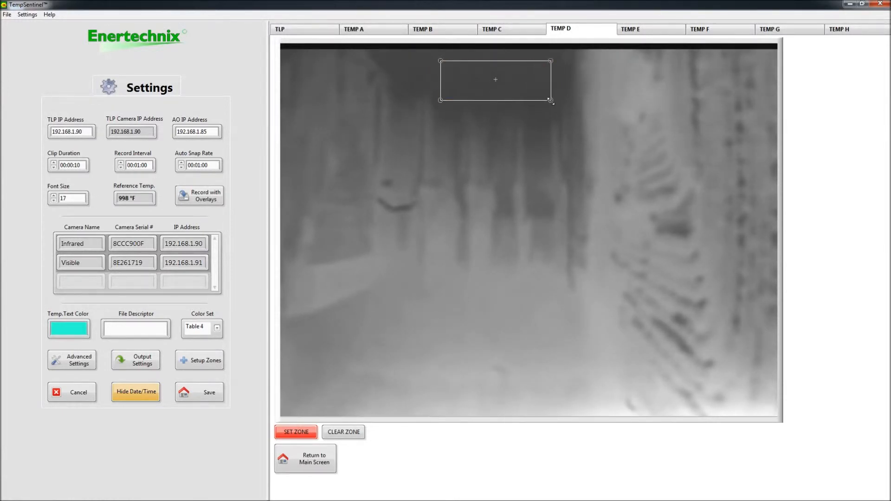
{"action": "left_click", "coordinate": [298, 436]}
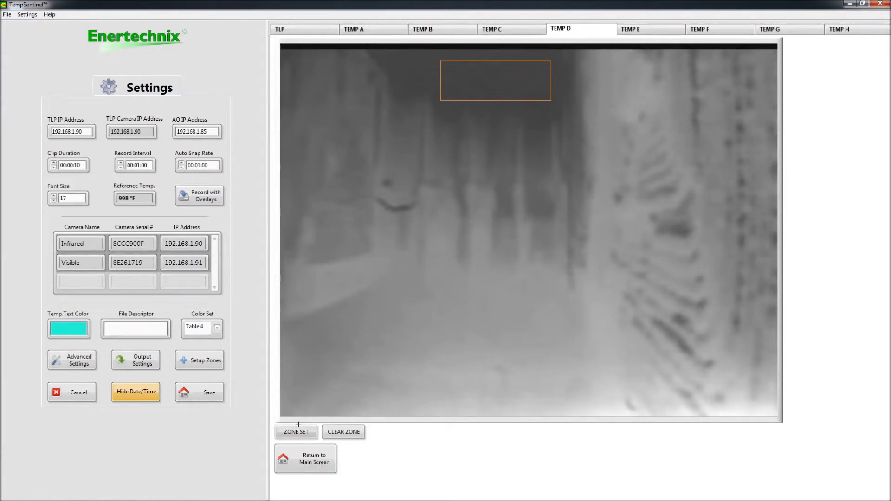
{"action": "left_click", "coordinate": [305, 461]}
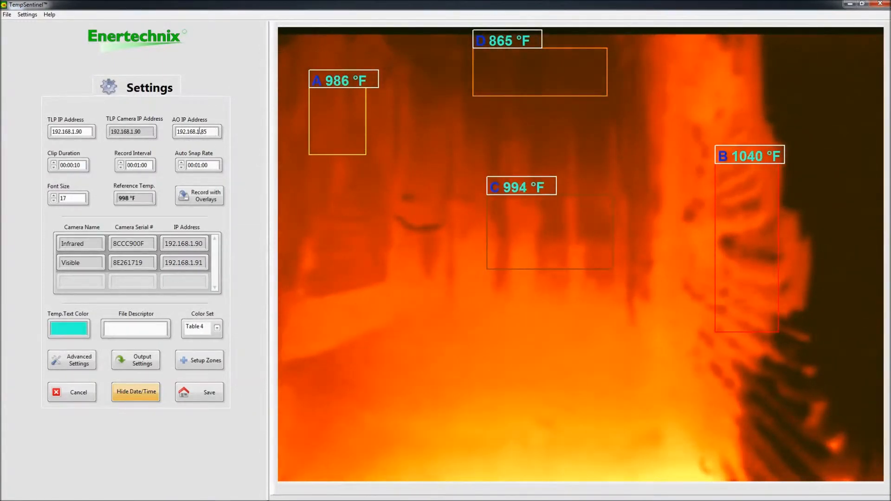
Step: Assign Zone B to channel 2 in the output settings
{"action": "left_click", "coordinate": [142, 360]}
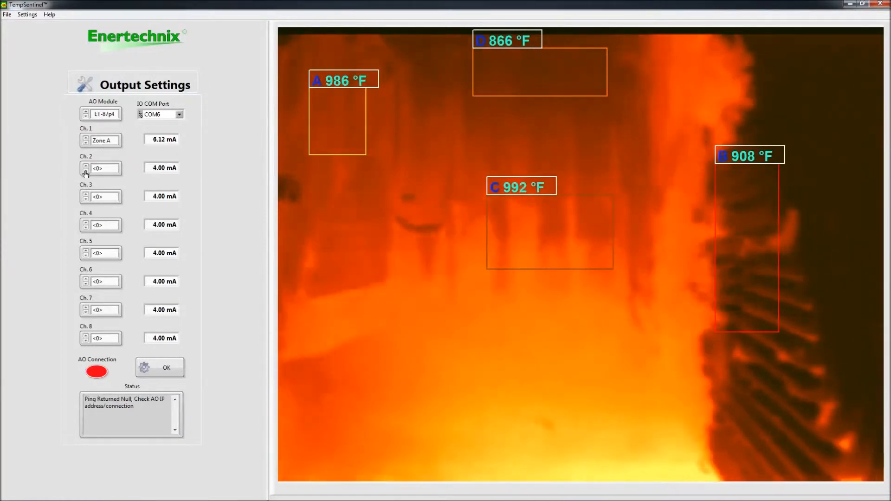
{"action": "left_click", "coordinate": [85, 171]}
{"action": "left_click", "coordinate": [85, 172]}
{"action": "left_click", "coordinate": [86, 172]}
{"action": "left_click", "coordinate": [86, 172]}
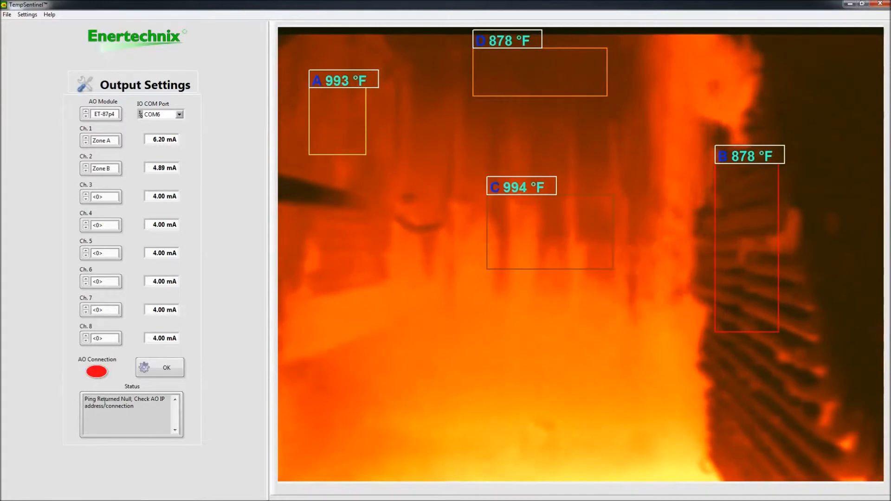
Step: Read the AO connection status message and confirm the output settings
{"action": "left_click_drag", "start_coordinate": [104, 406], "coordinate": [80, 400]}
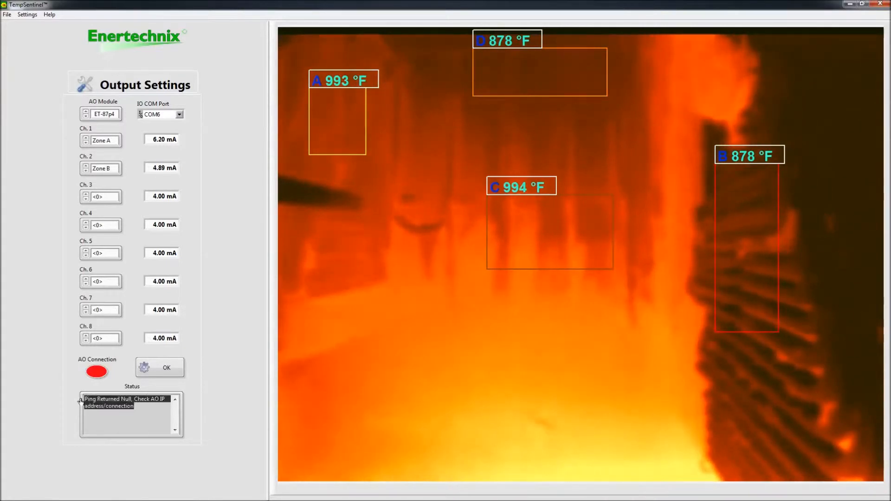
{"action": "left_click", "coordinate": [135, 424]}
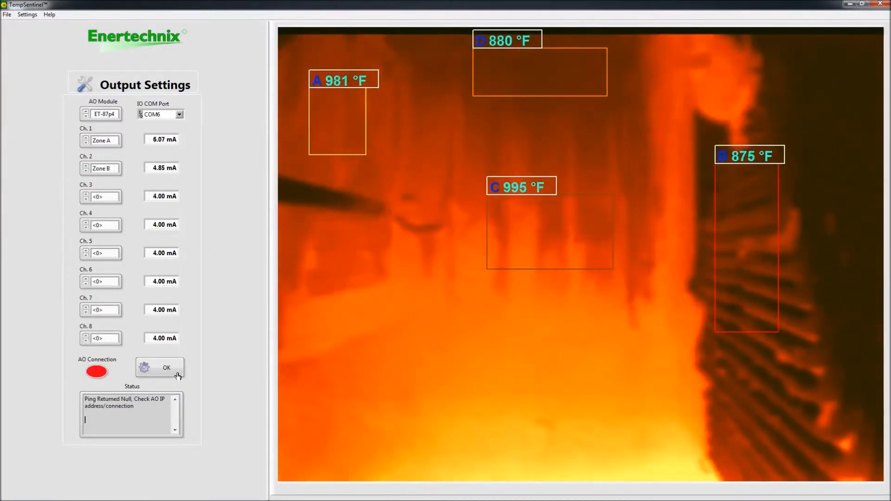
{"action": "left_click", "coordinate": [179, 372]}
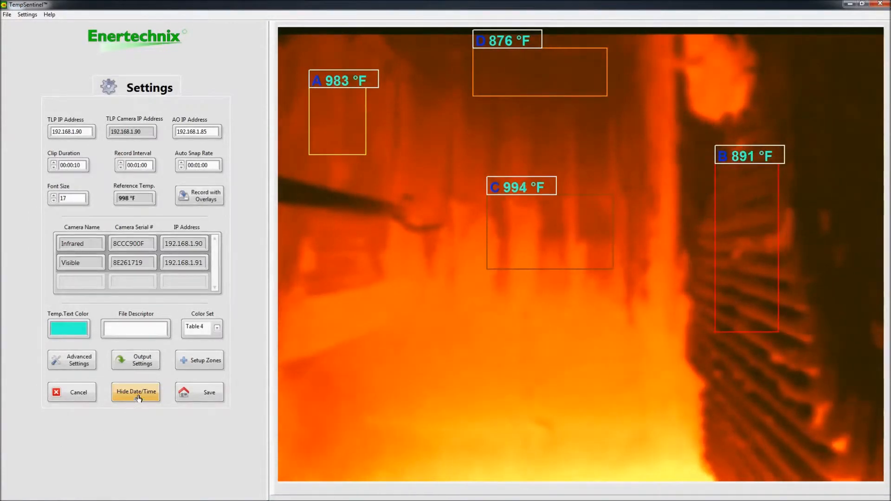
Step: Unlock the advanced settings with the password, and look at the available video codecs without choosing one
{"action": "left_click", "coordinate": [88, 371]}
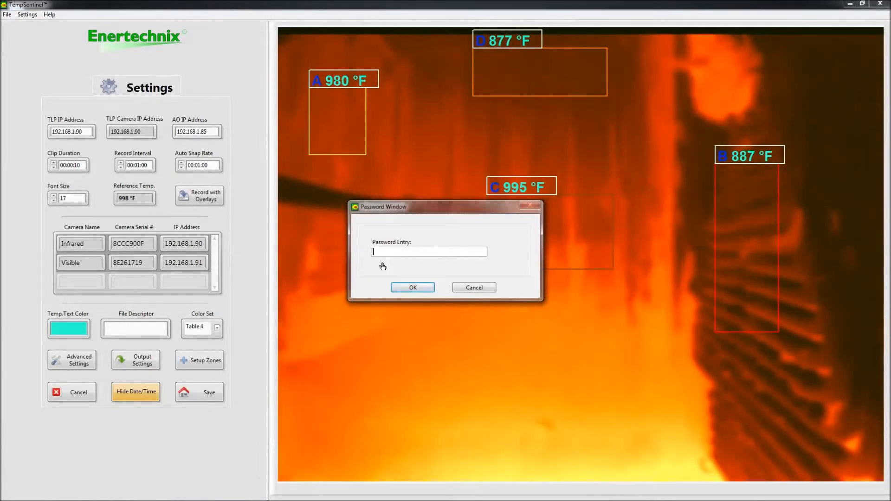
{"action": "type", "text": "***"}
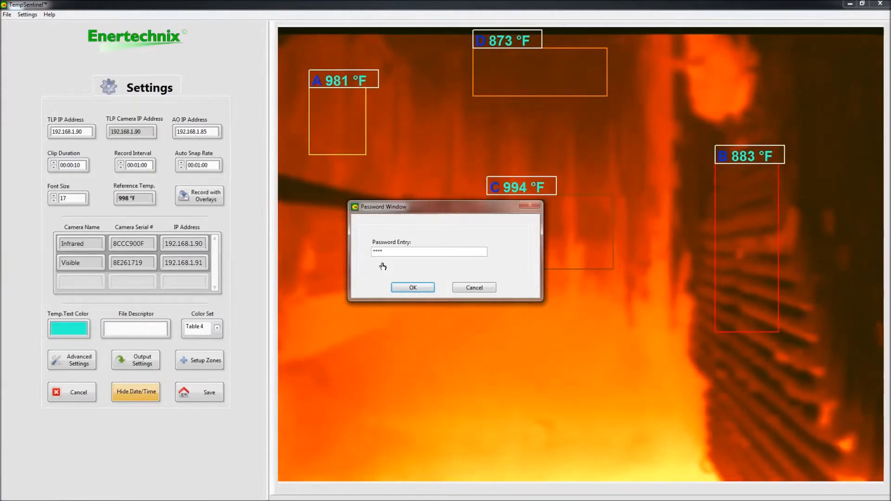
{"action": "key", "text": "Return"}
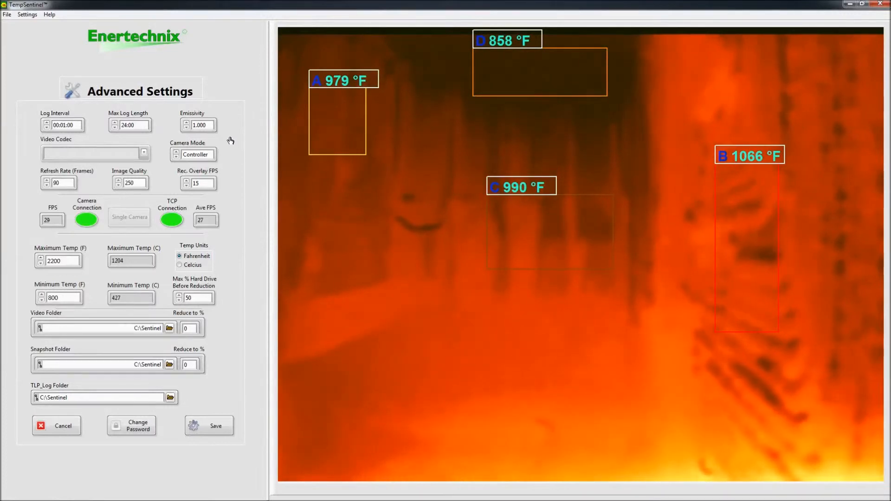
{"action": "left_click", "coordinate": [144, 154]}
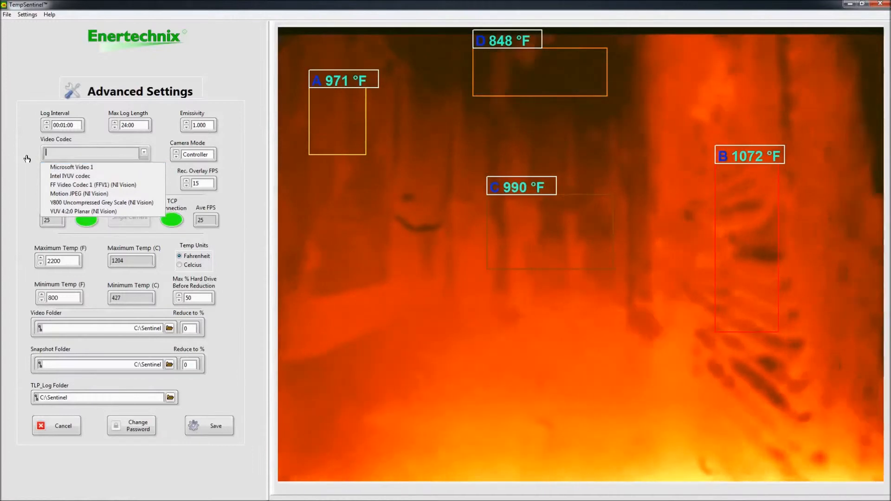
{"action": "left_click", "coordinate": [28, 157]}
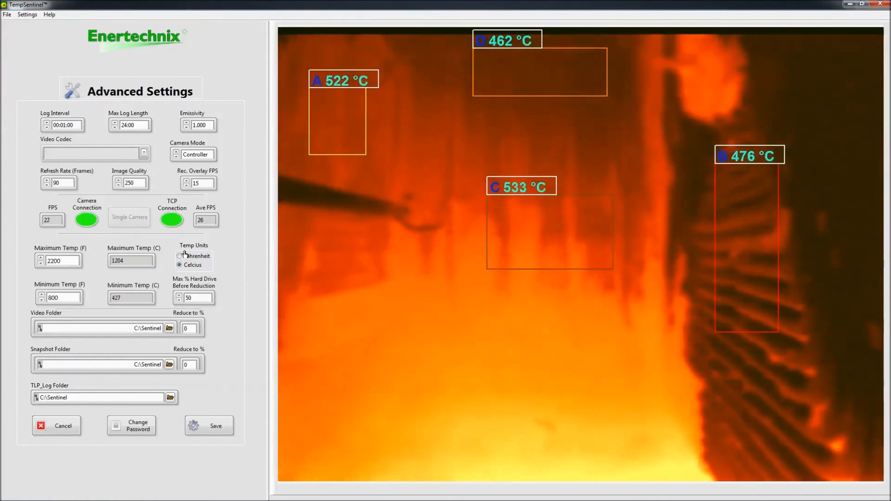
Step: Set the temperature units to Fahrenheit, and save both the advanced and the general settings
{"action": "left_click", "coordinate": [183, 255]}
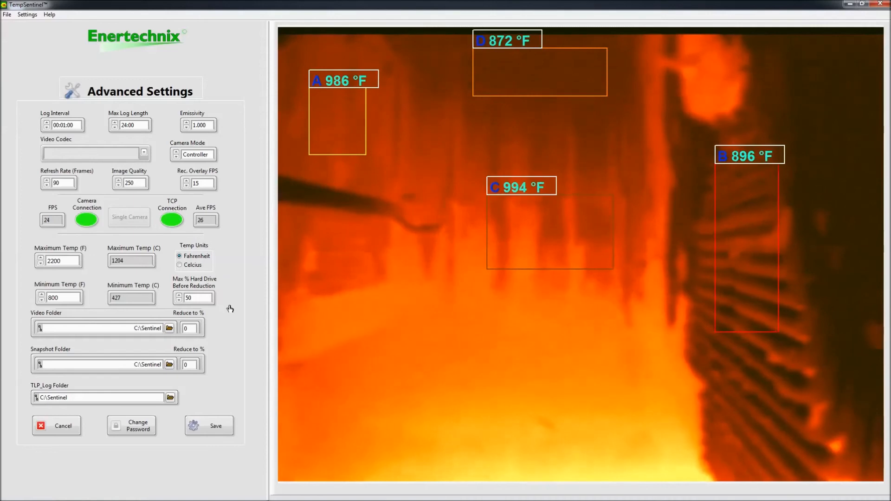
{"action": "left_click", "coordinate": [209, 425]}
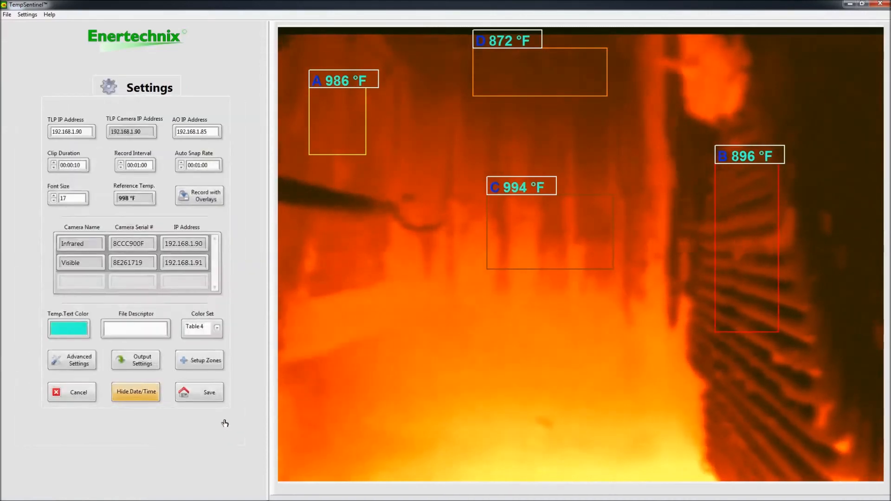
{"action": "left_click", "coordinate": [217, 398]}
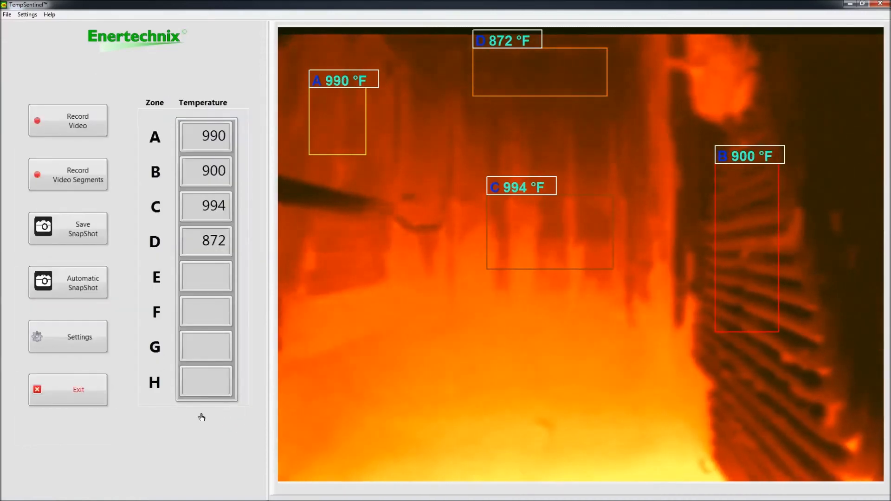